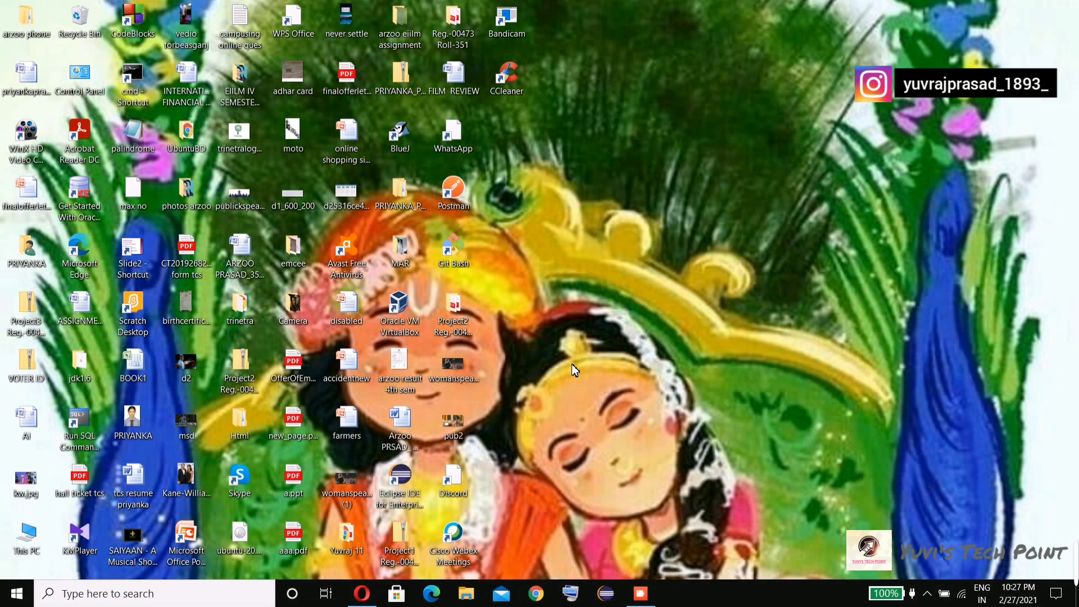
Step: Search the web in Opera for "bluestacks 5 beta download for pc" and open the official BlueStacks 5 page from the results
left_click(361, 596)
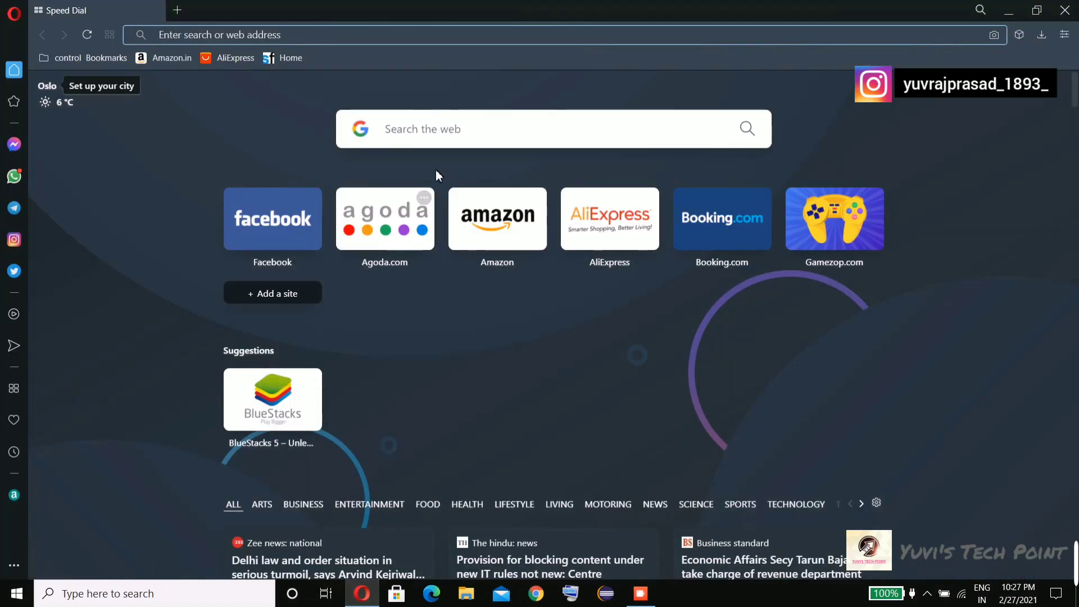
type("B")
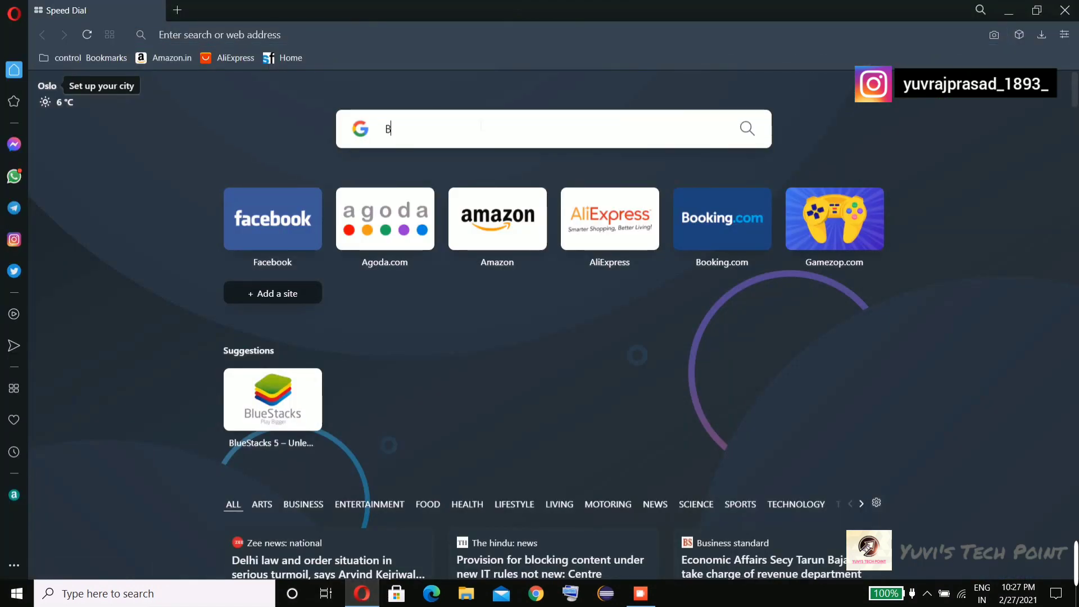
type("lest")
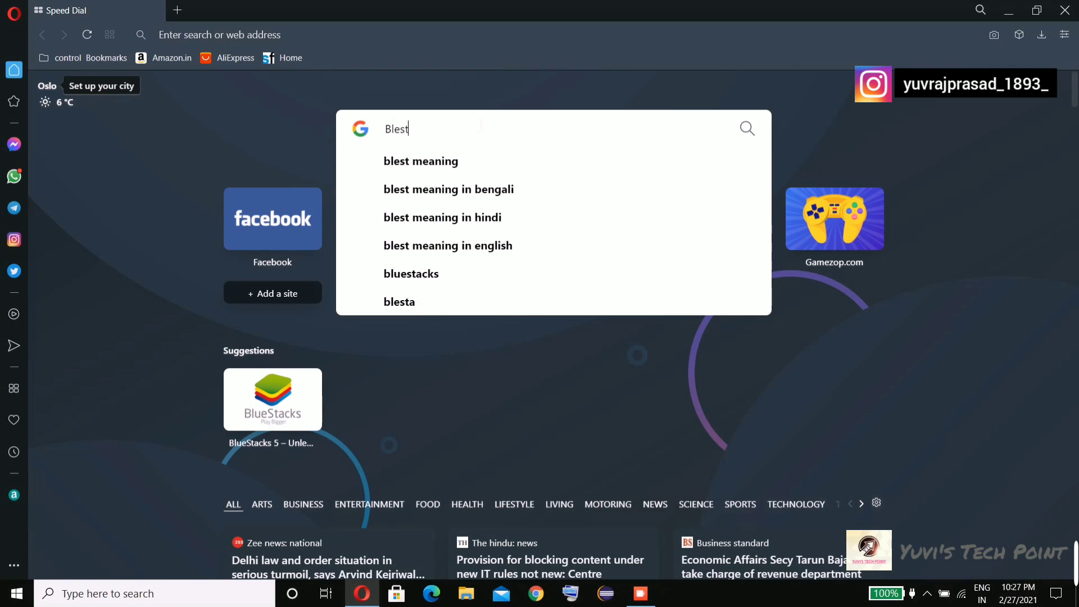
type("caks")
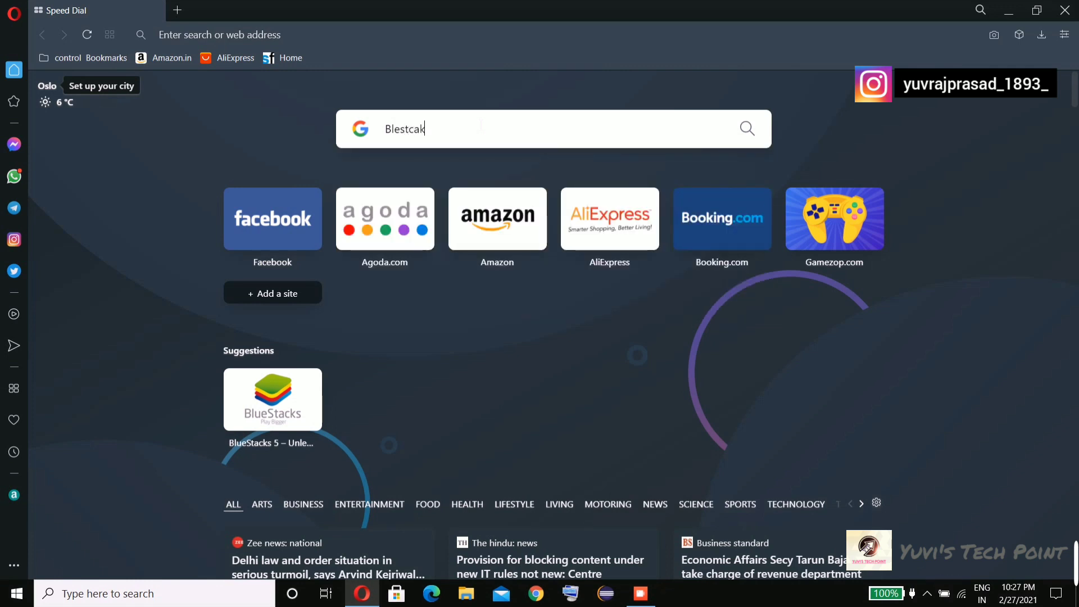
key("BackSpace")
key("BackSpace")
key("BackSpace")
key("BackSpace")
key("BackSpace")
key("BackSpace")
key("BackSpace")
type("uest")
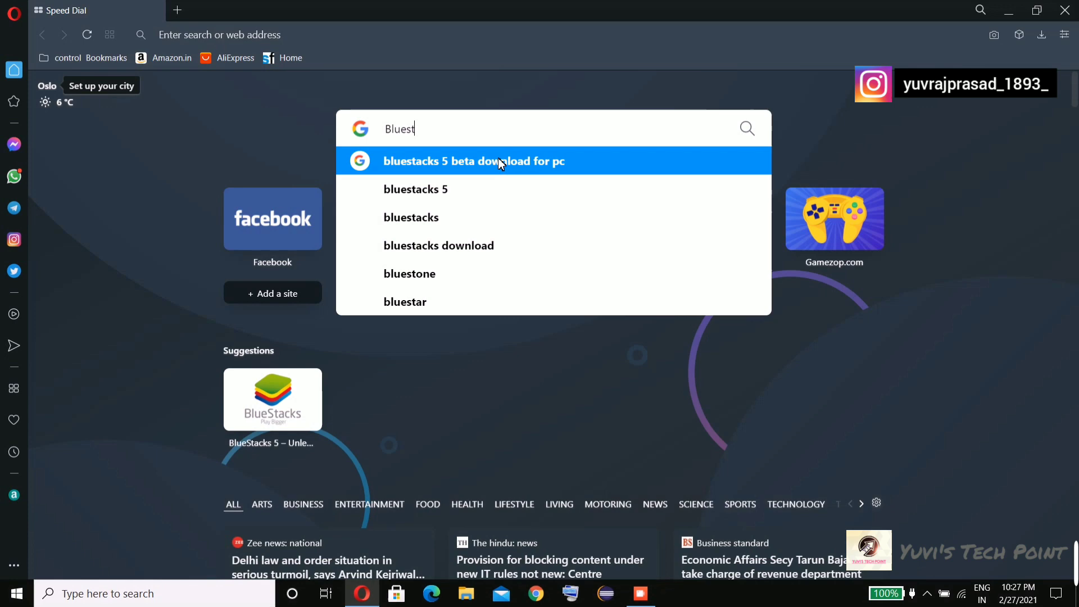
left_click(498, 161)
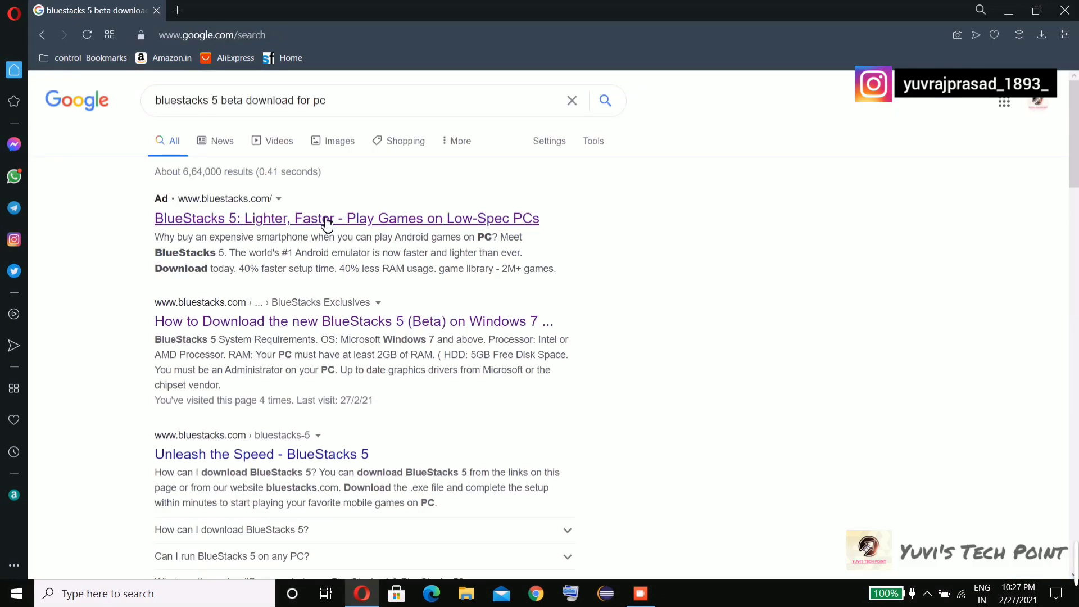
left_click(323, 221)
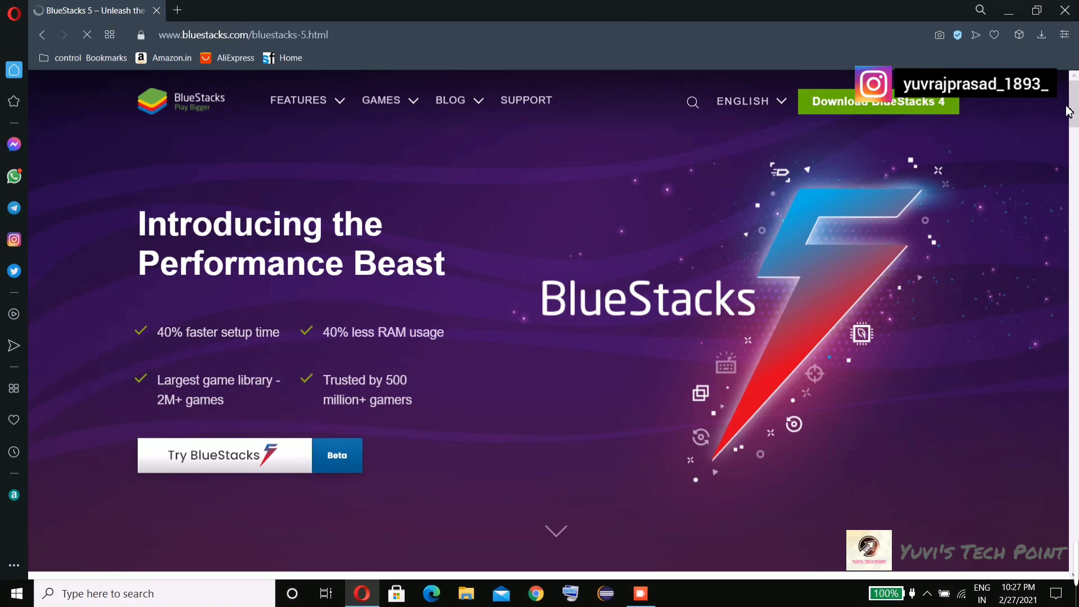
Step: Review the minimum system requirements for BlueStacks 5: operating system, processor, RAM and HDD
left_click_drag(1074, 112, 1075, 451)
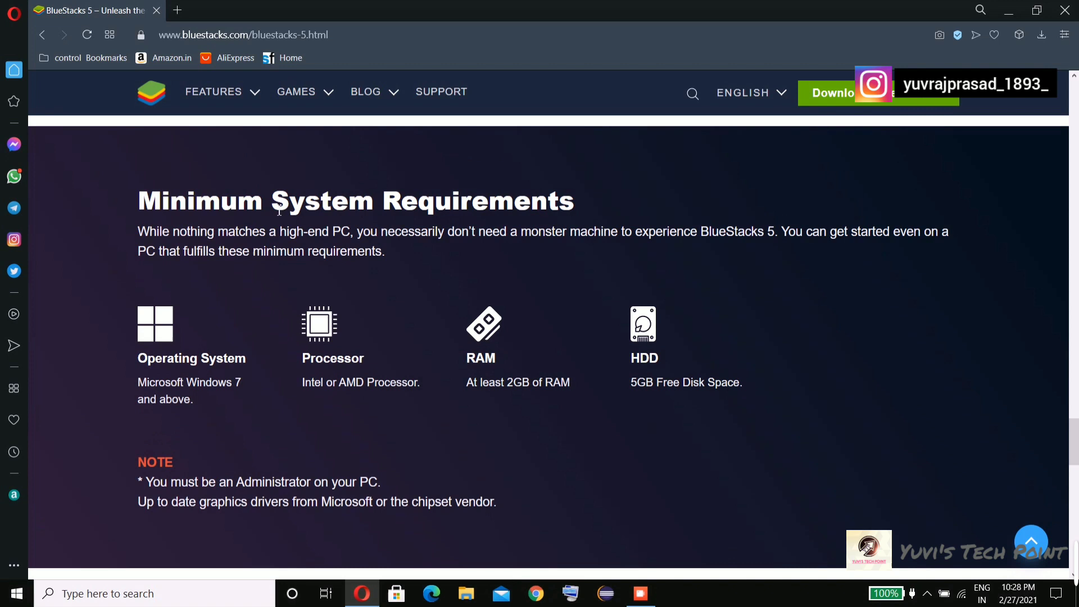
left_click_drag(279, 211, 516, 232)
left_click(176, 283)
left_click_drag(310, 390, 407, 385)
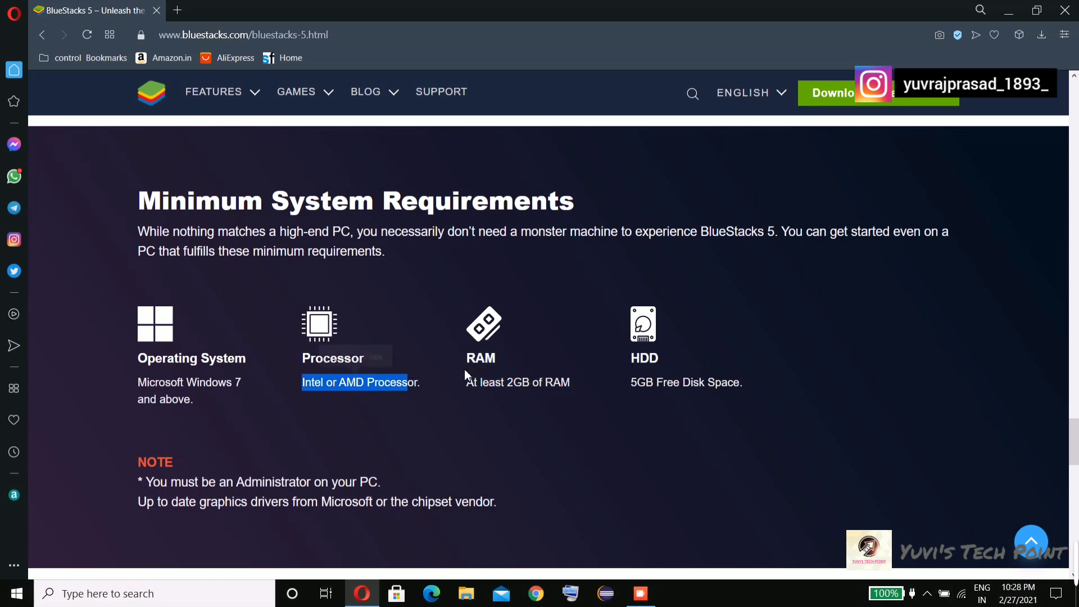
left_click(467, 384)
left_click_drag(581, 382, 483, 398)
left_click(457, 399)
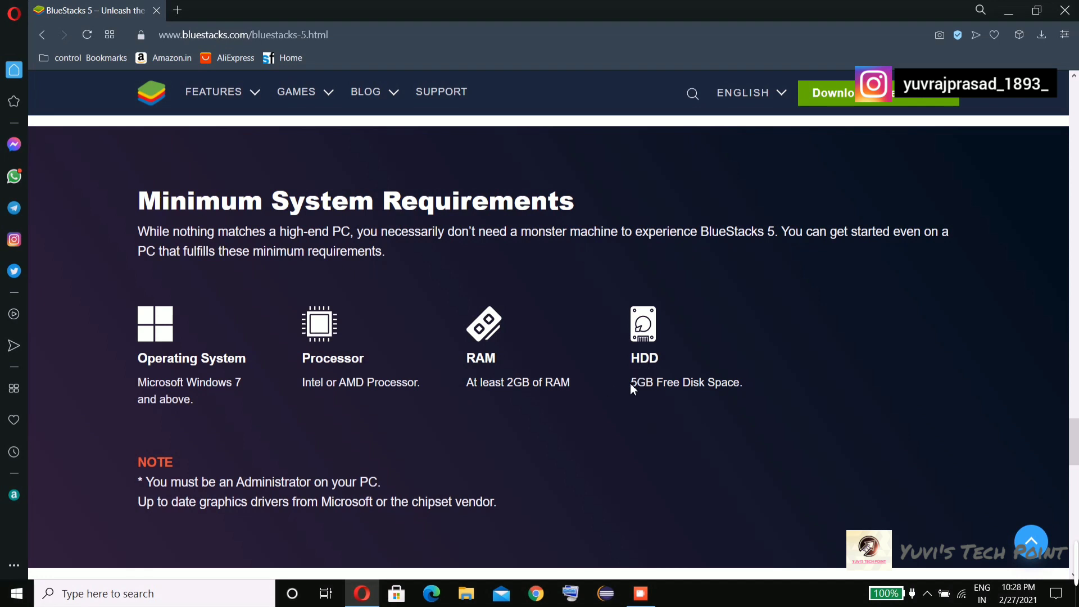
left_click_drag(632, 384, 772, 375)
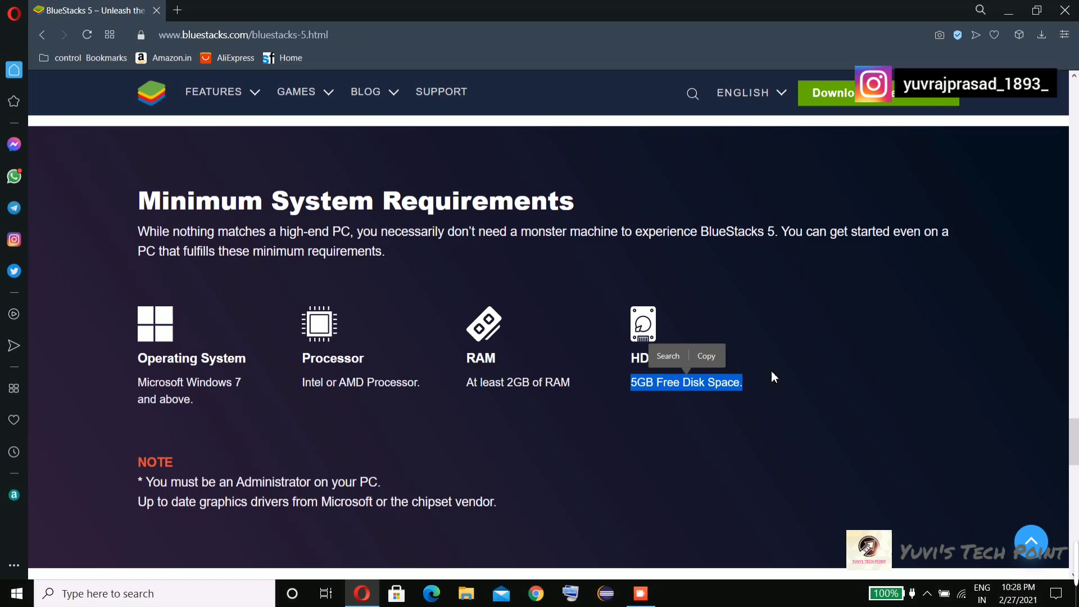
left_click_drag(1074, 441, 1076, 79)
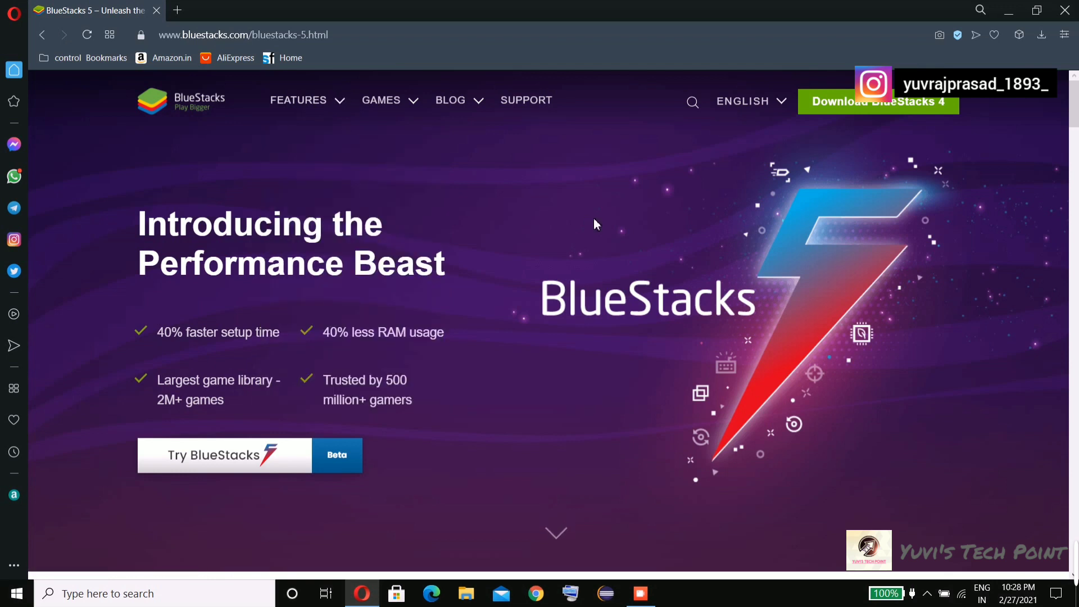
left_click(336, 464)
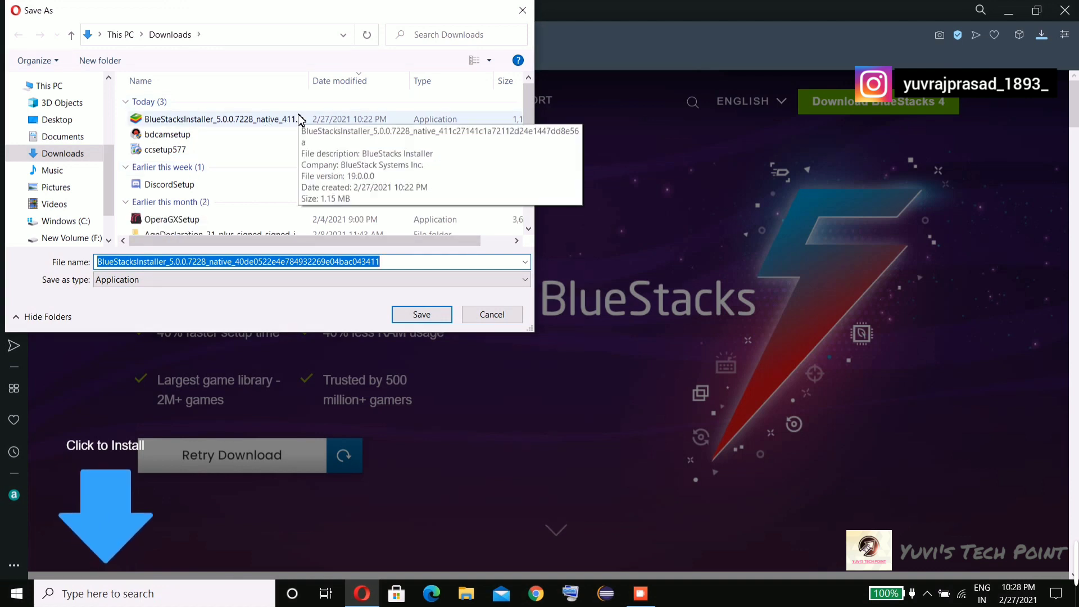
left_click(505, 316)
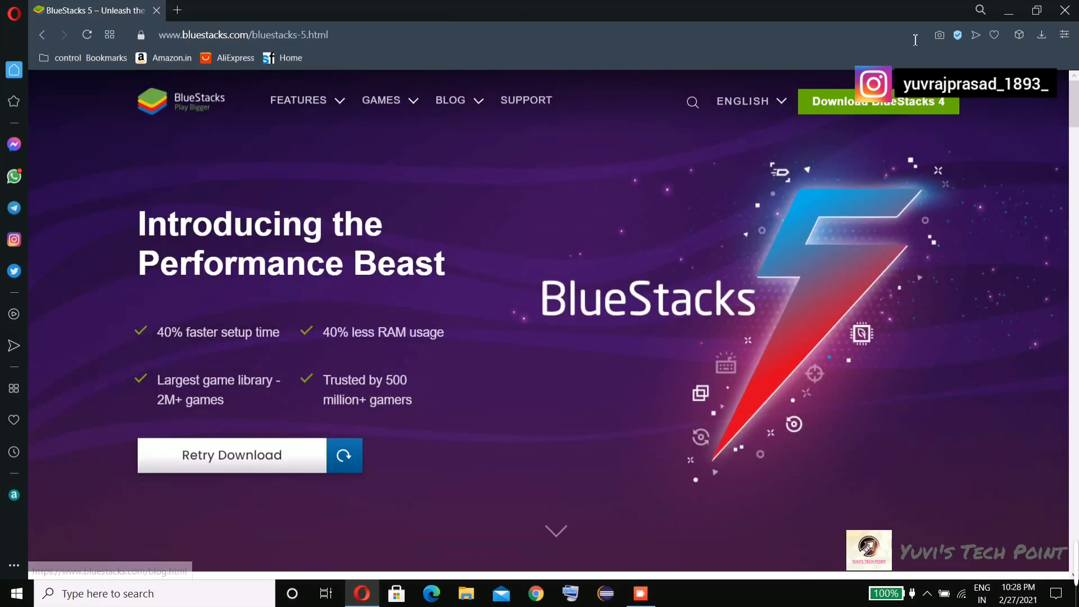
Step: Run the BlueStacks 5 installer from the browser's downloads, minimize the browser and start the installation
left_click(1041, 36)
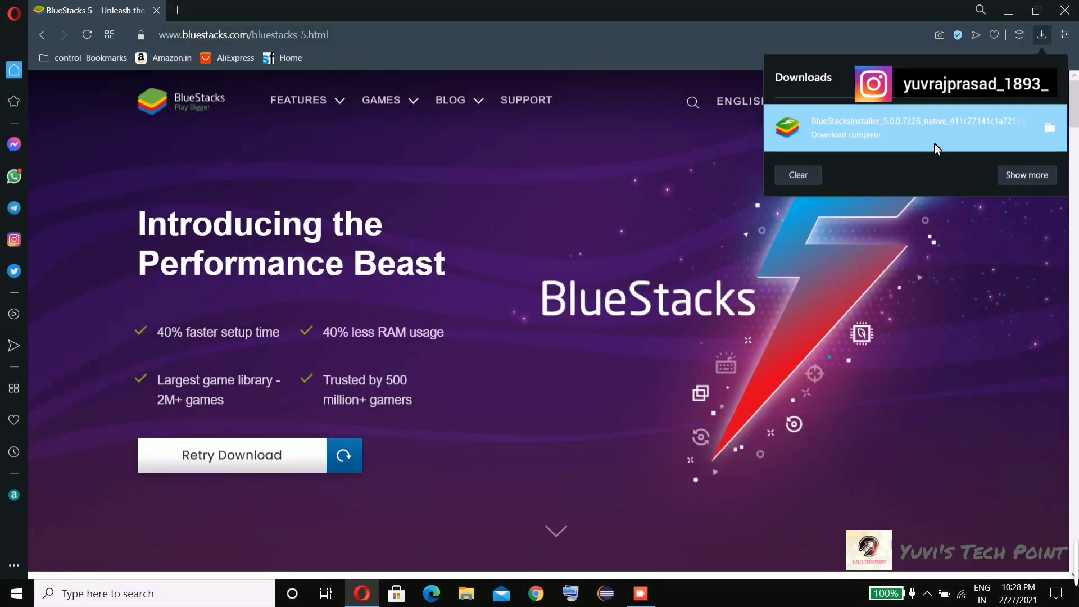
left_click(935, 147)
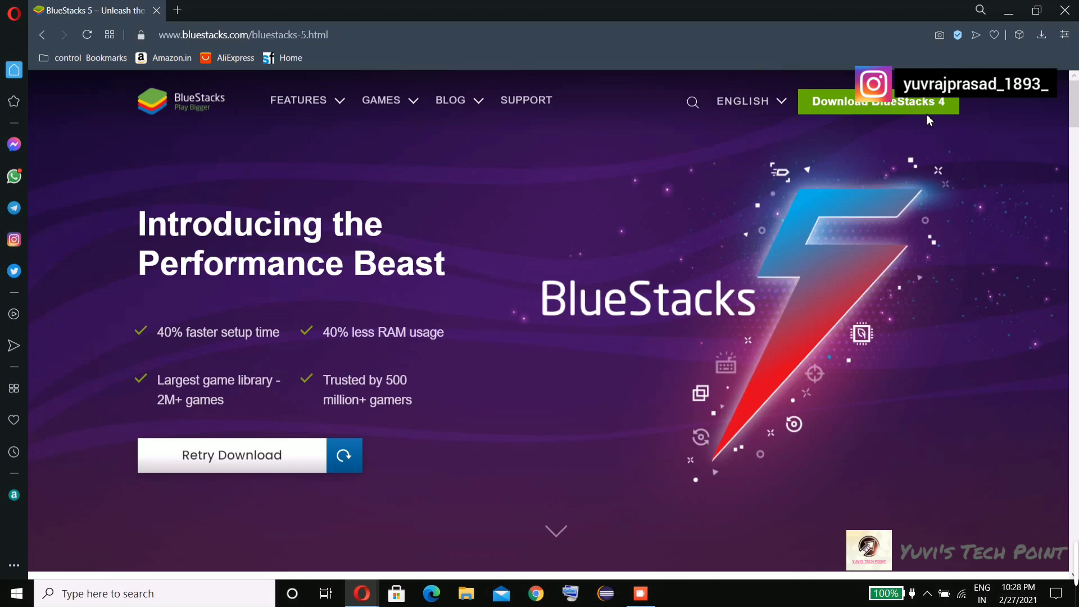
left_click(1009, 10)
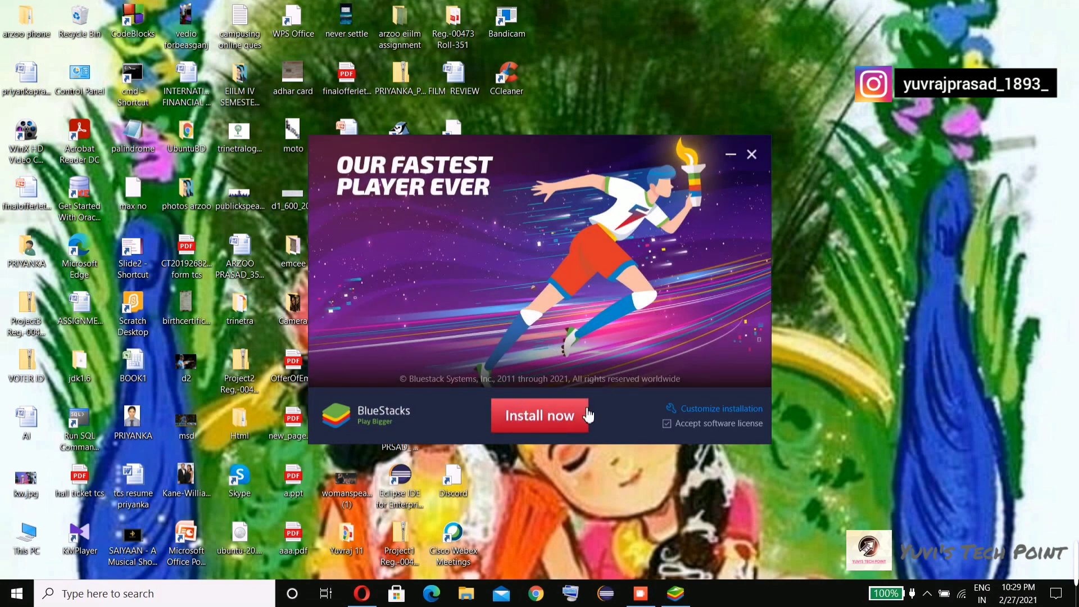
left_click(551, 425)
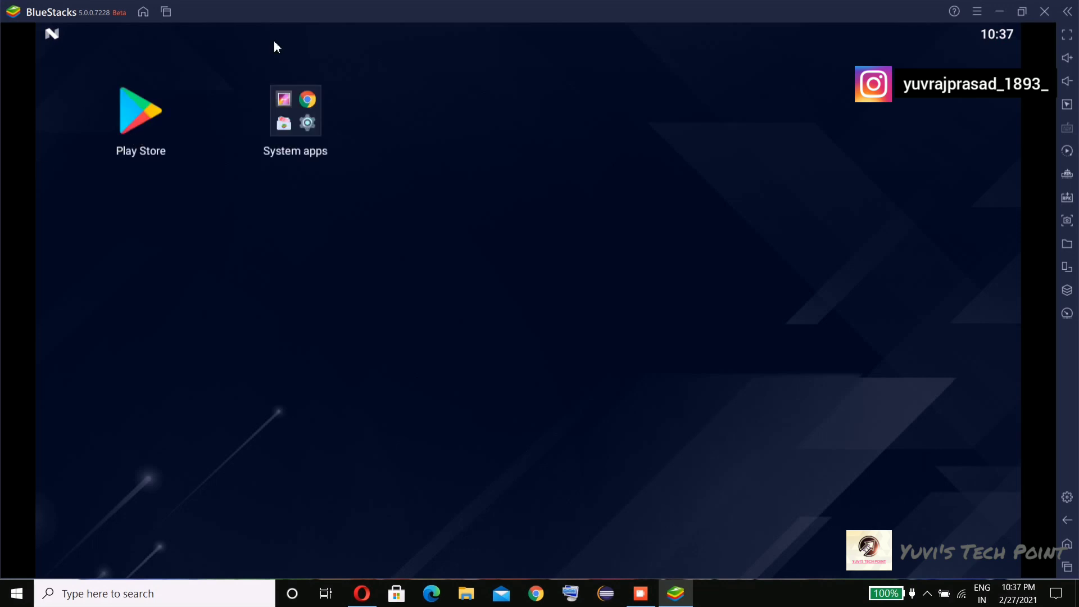
Step: Open the Play Store from the BlueStacks home screen and begin signing in to Google Play
left_click(164, 13)
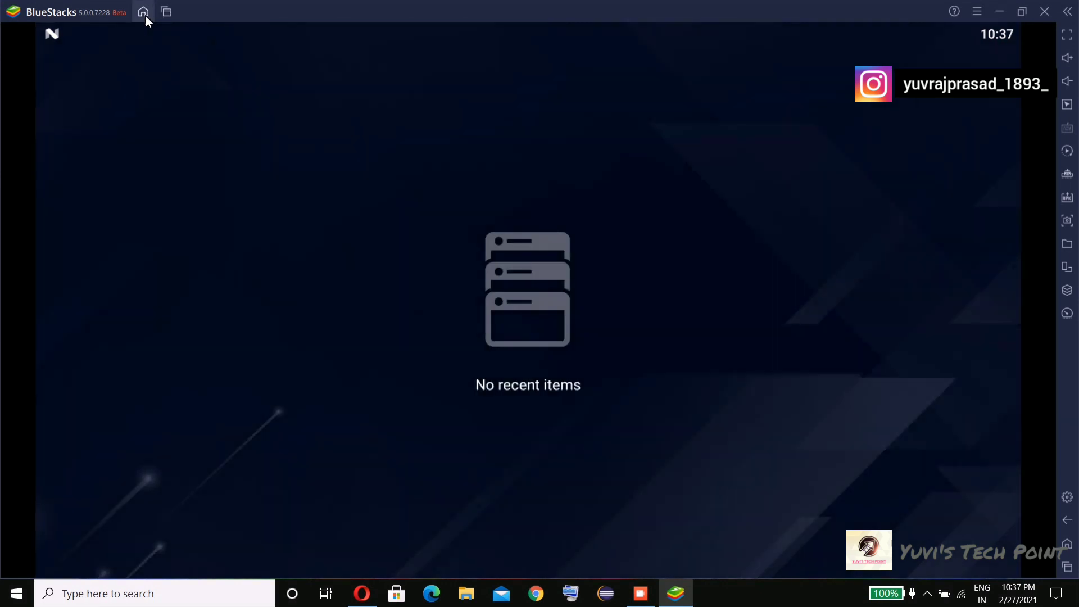
left_click(145, 16)
left_click(134, 138)
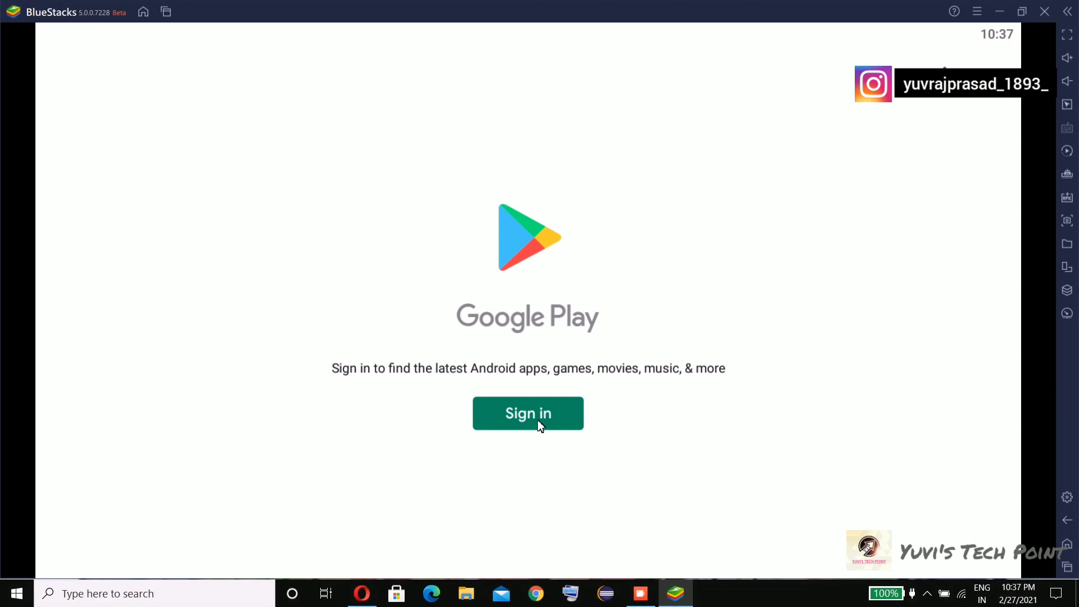
left_click(538, 419)
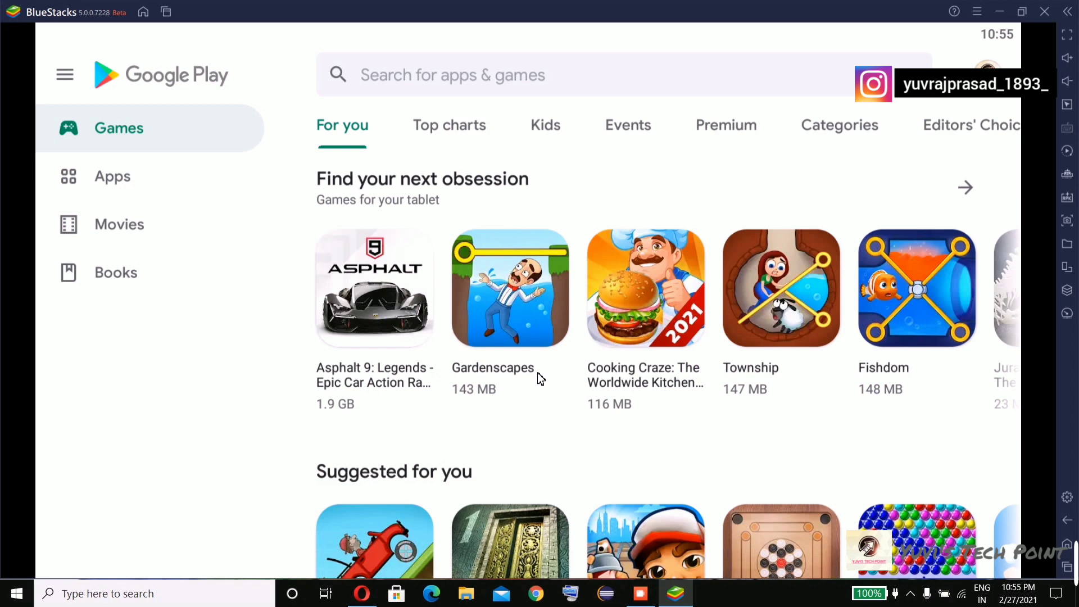
left_click(999, 11)
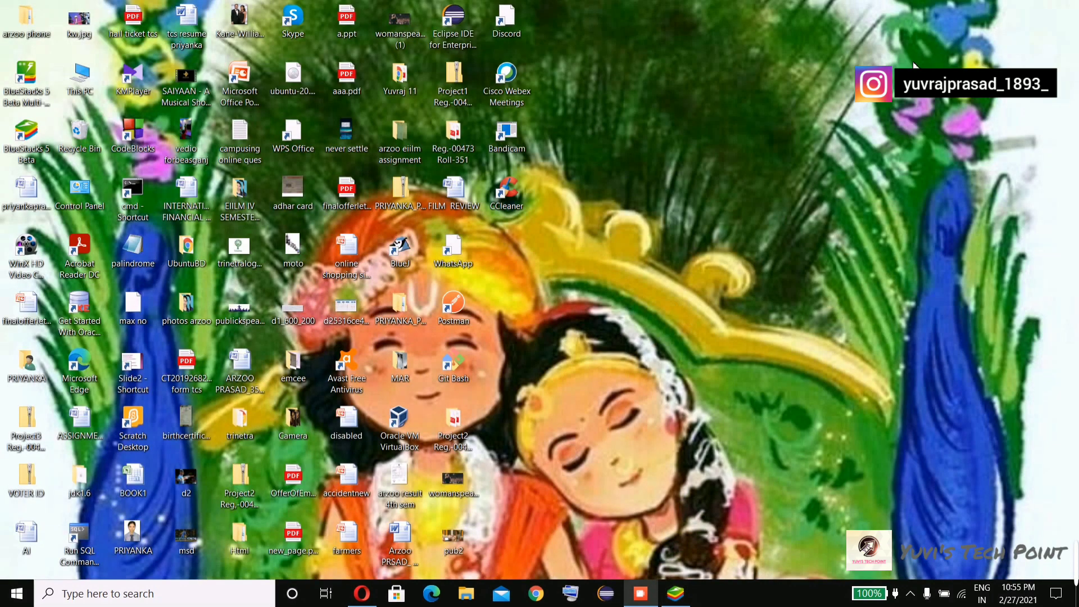
right_click(575, 104)
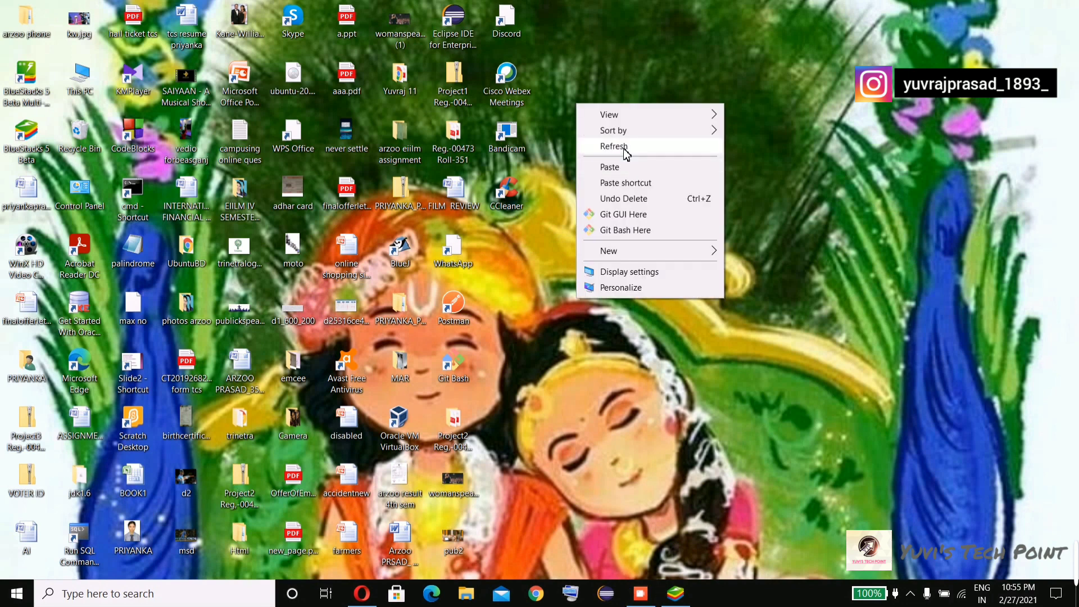
left_click(615, 145)
left_click(676, 594)
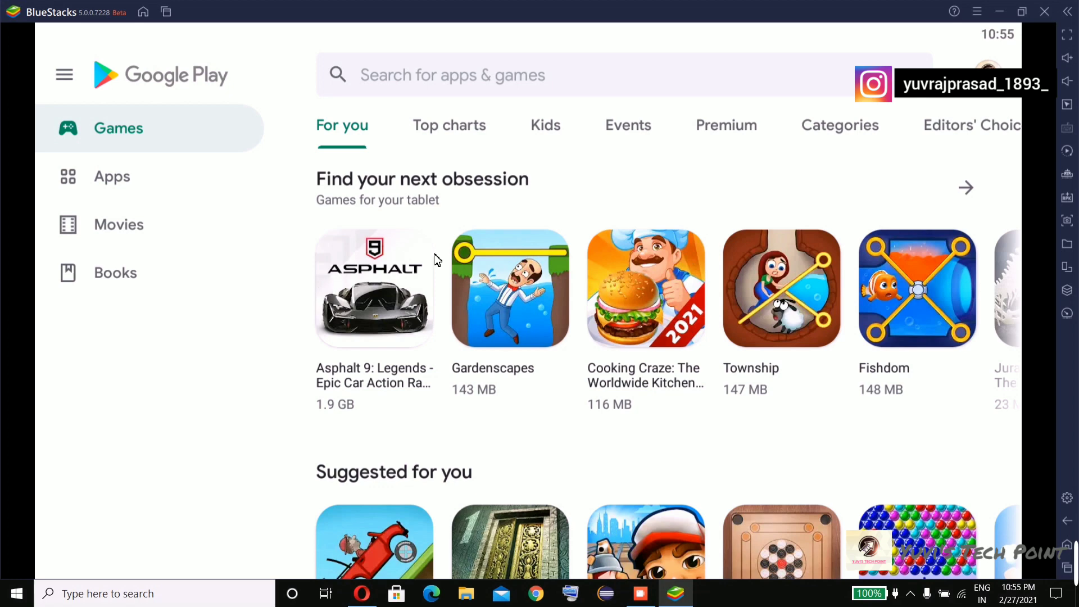
Step: Start installing Asphalt 9: Legends and the suggested game Need for Speed No Limits from Google Play
left_click(387, 296)
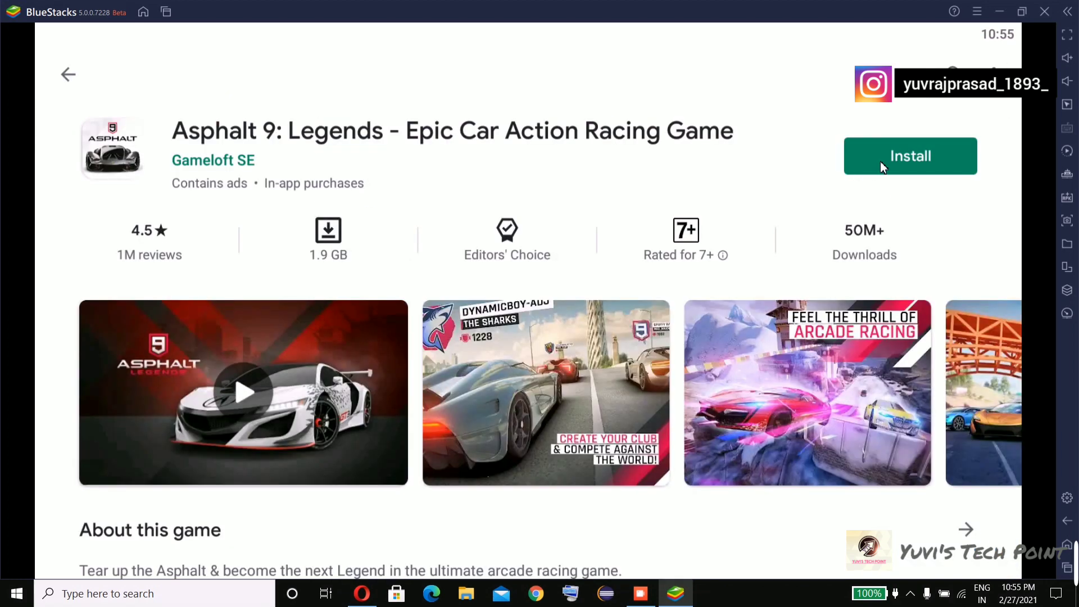
left_click(881, 160)
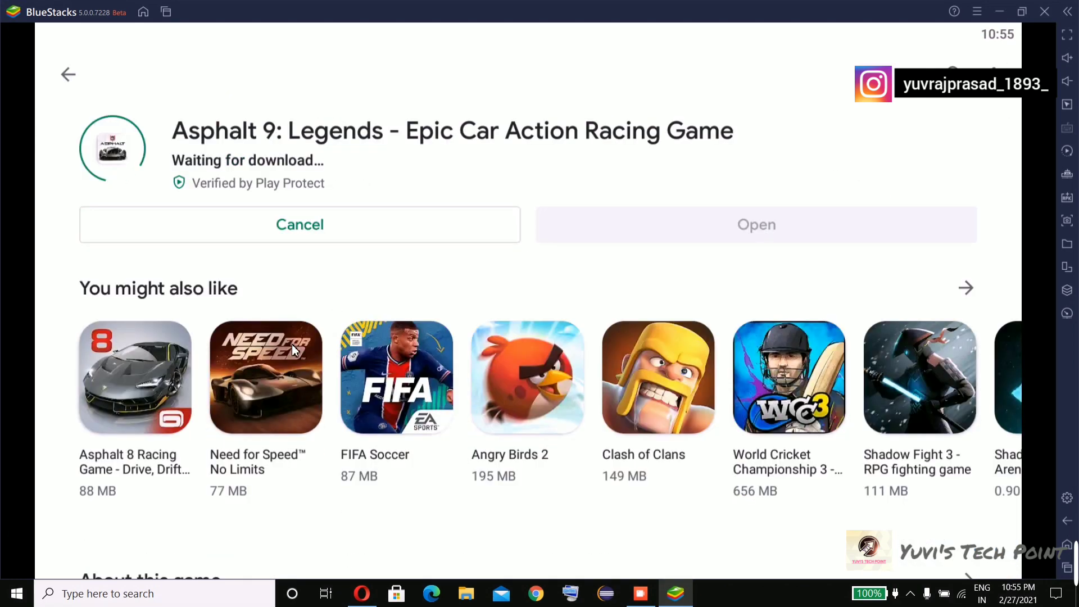
left_click(291, 344)
left_click(895, 158)
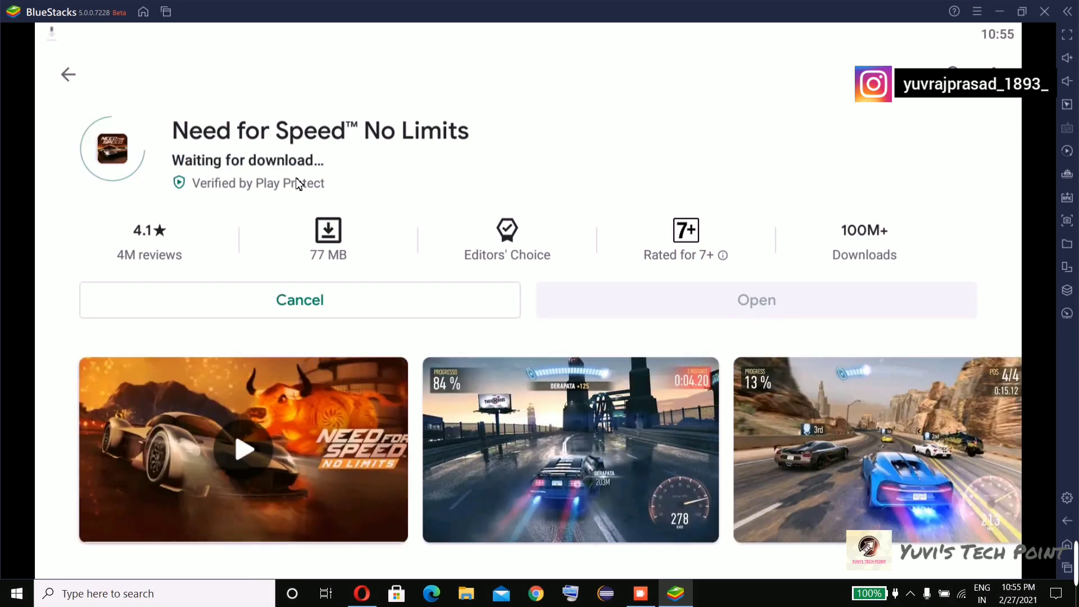
Step: Cancel the downloads of Asphalt 9: Legends and Need for Speed No Limits, then return to the Google Play main page
left_click_drag(369, 29, 306, 258)
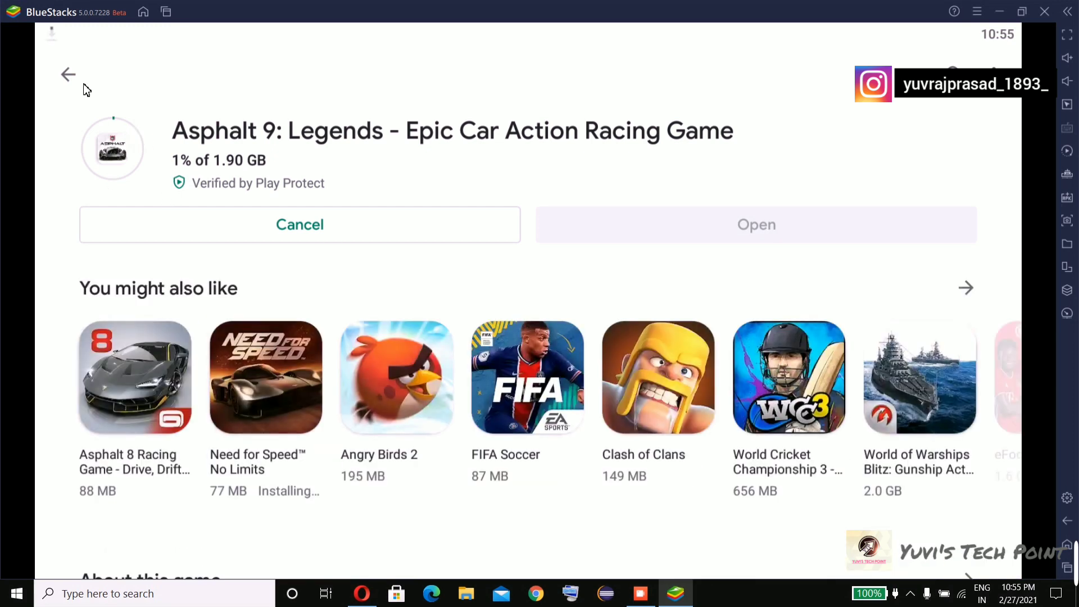
left_click(265, 230)
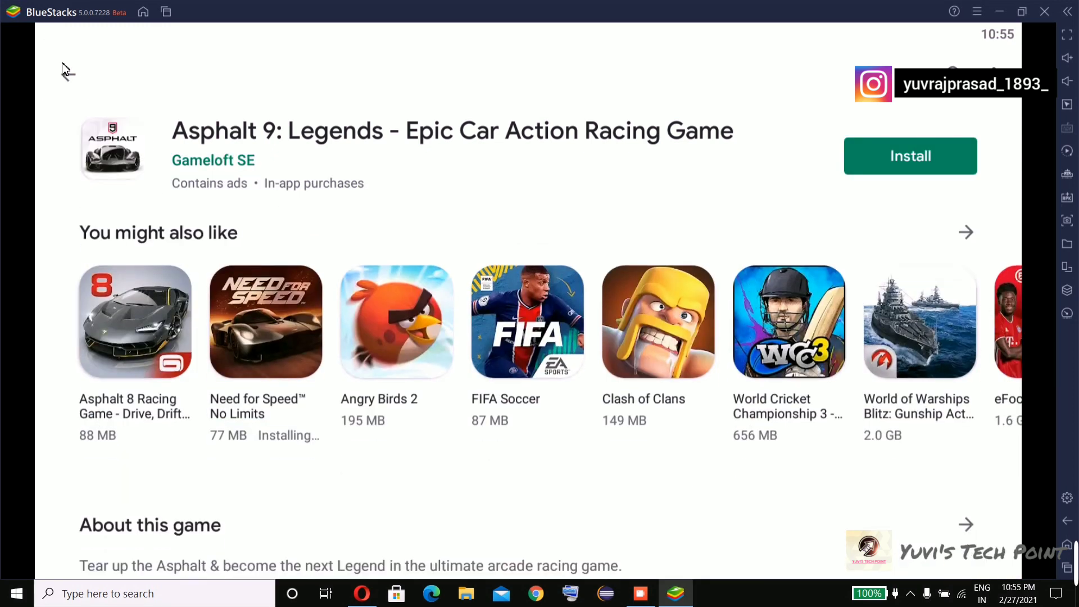
left_click(67, 74)
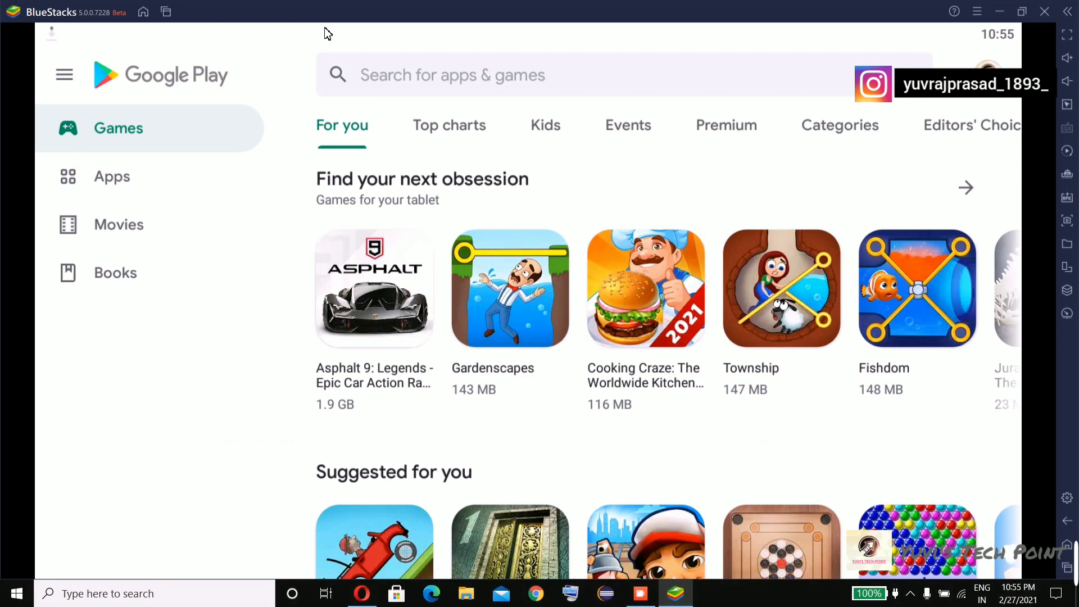
left_click_drag(327, 34, 229, 209)
left_click(226, 175)
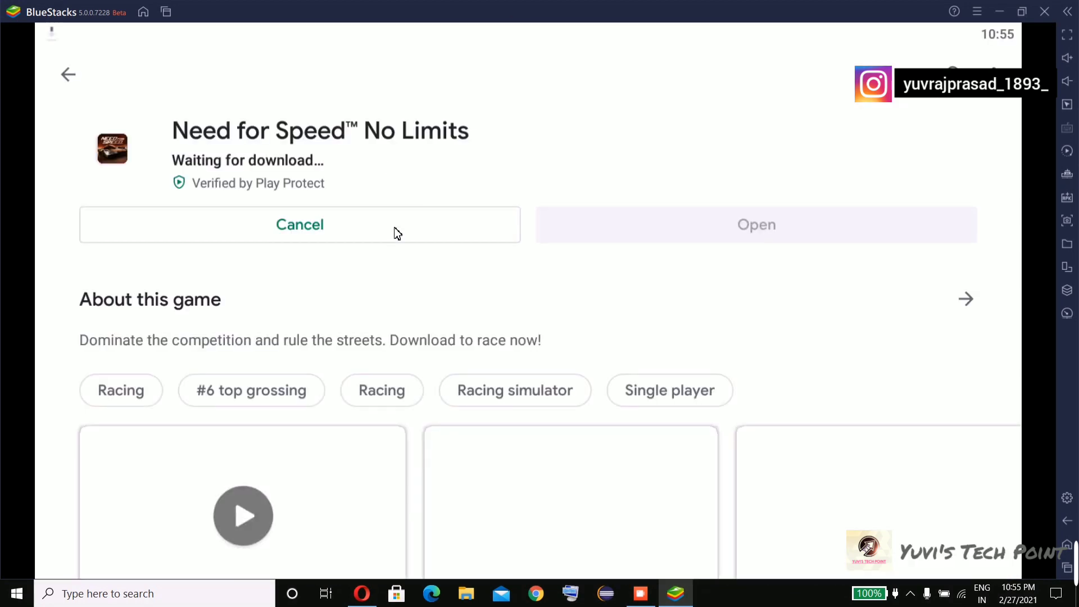
left_click(323, 219)
left_click(68, 74)
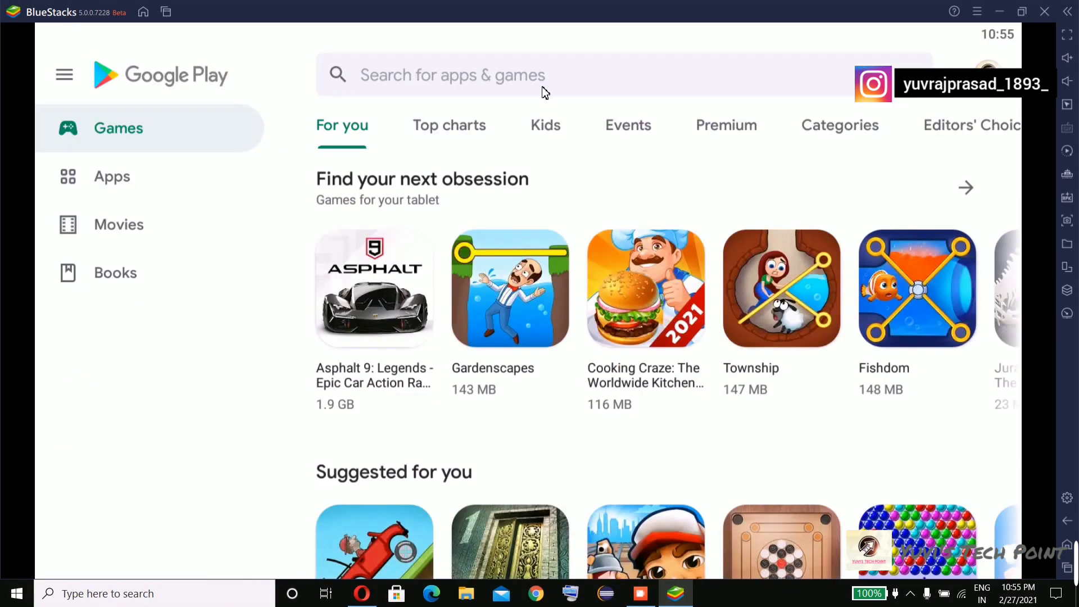
Step: Search Google Play for whatsapp, start installing WhatsApp Messenger and check its download progress
left_click(541, 81)
type("WHATSAA")
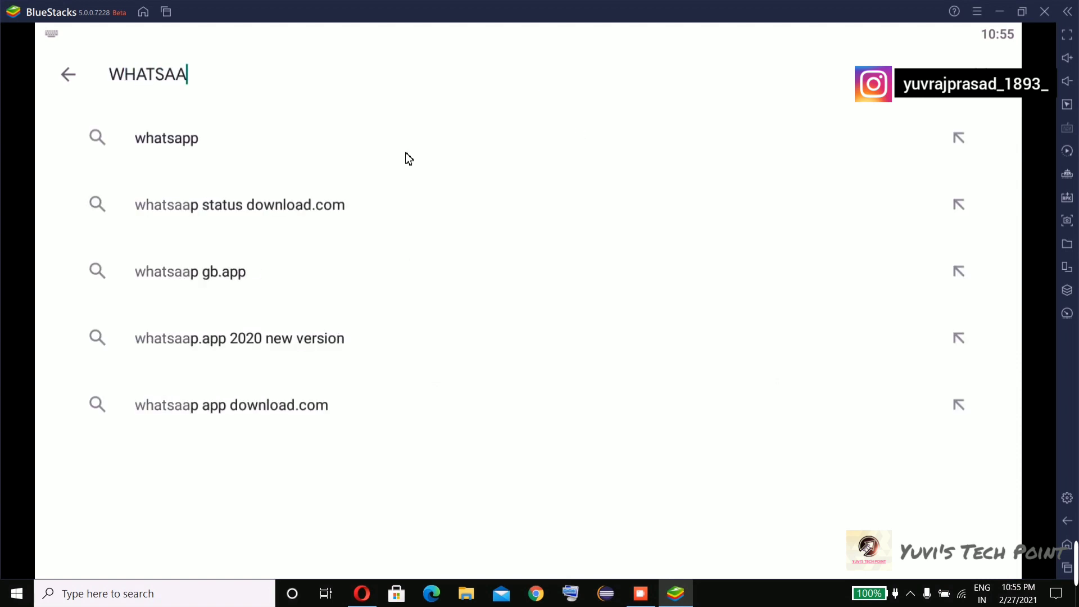
left_click(409, 159)
left_click(880, 149)
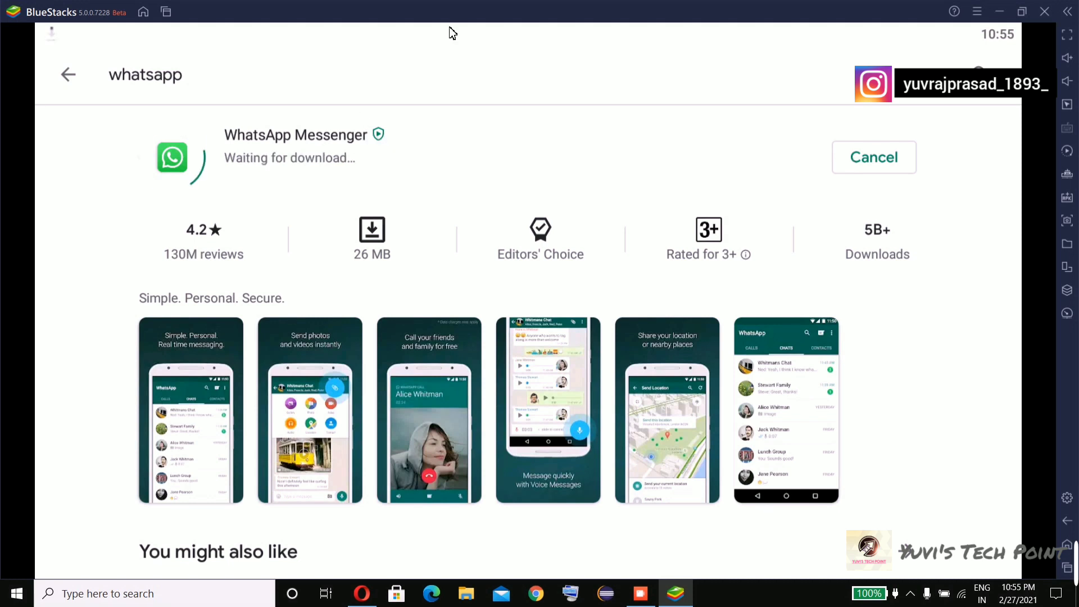
left_click_drag(450, 26, 460, 63)
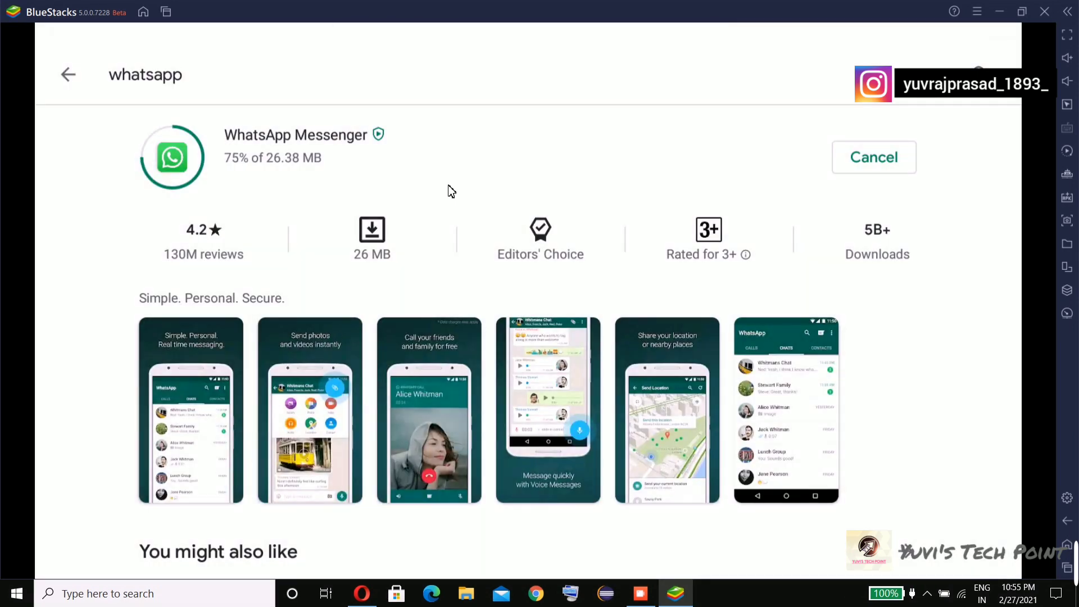
Step: Check the WhatsApp Messenger download in the Android notifications, then open the installed app and agree to its terms of service
left_click_drag(470, 30, 487, 271)
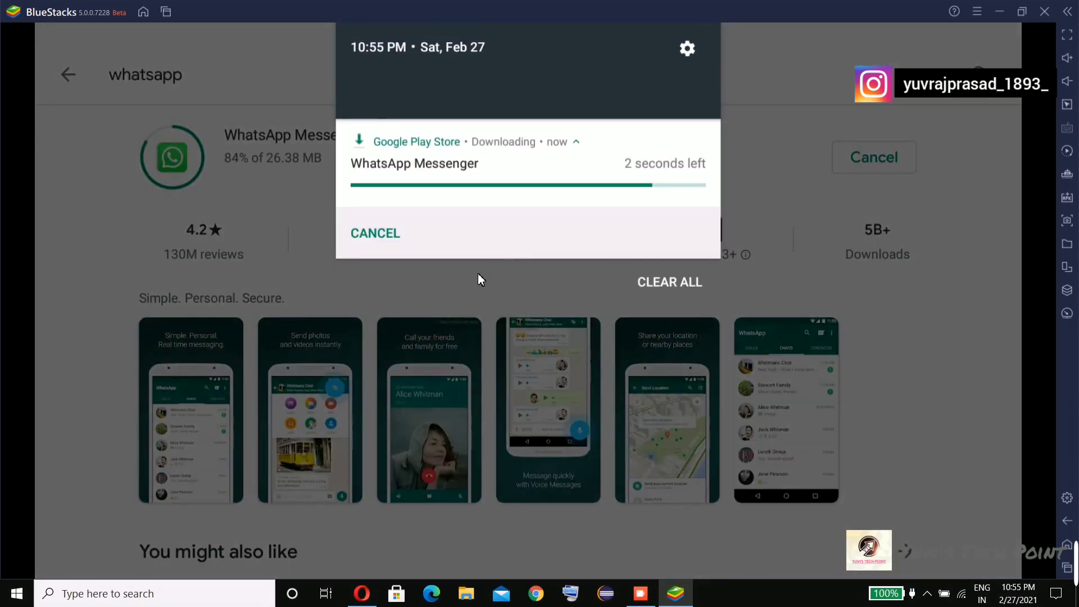
left_click(478, 273)
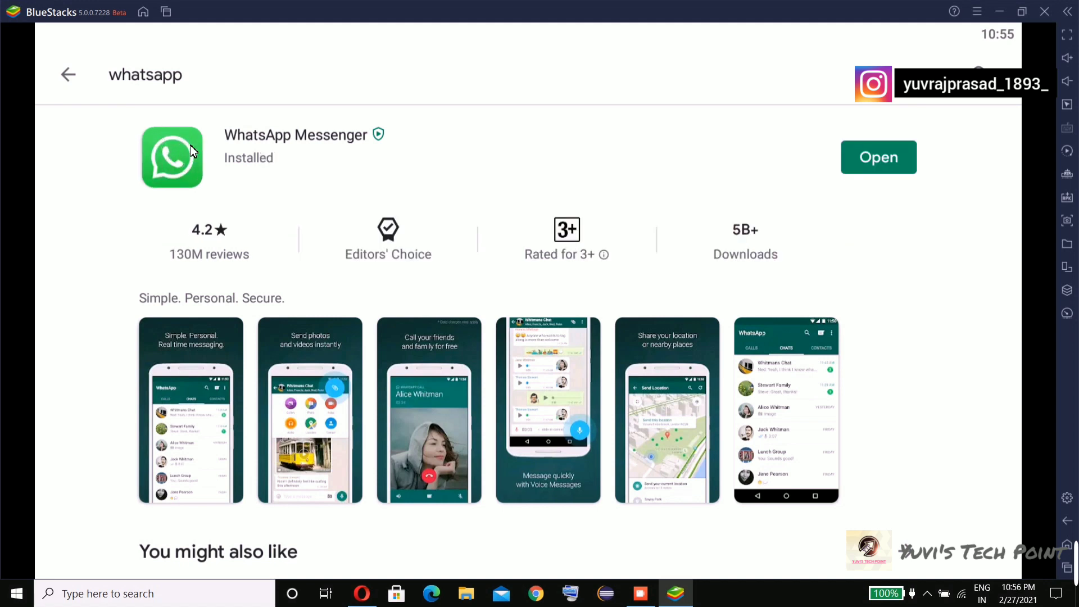
left_click(882, 163)
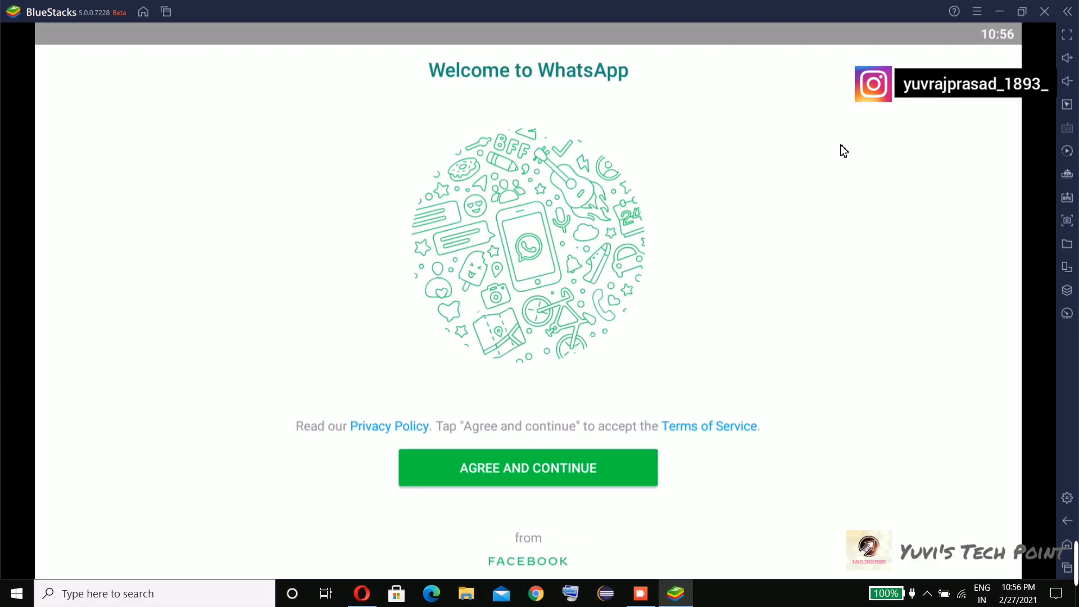
left_click(611, 471)
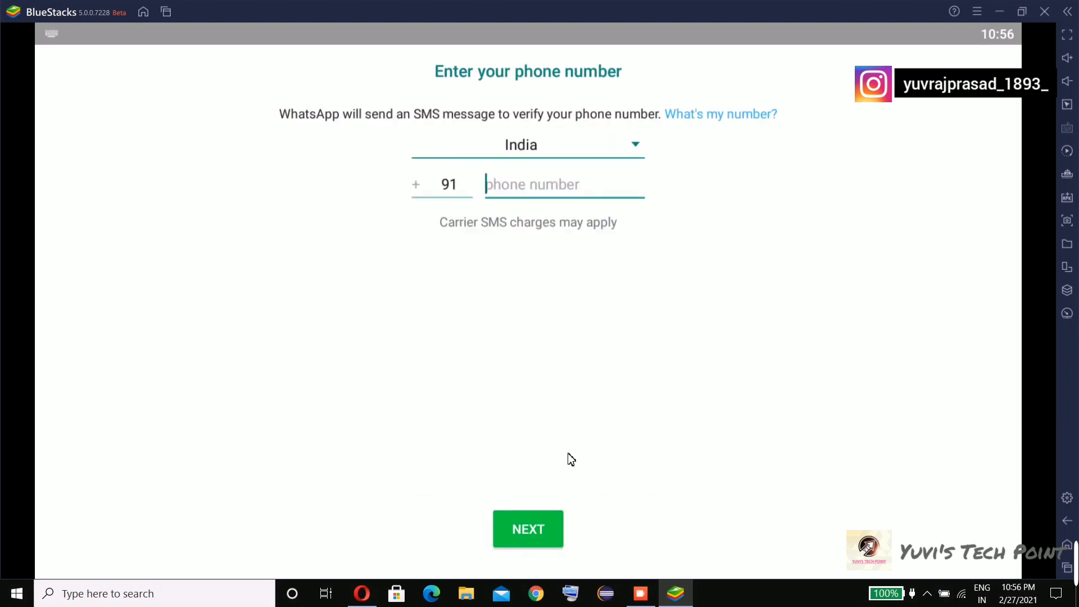
type("5544")
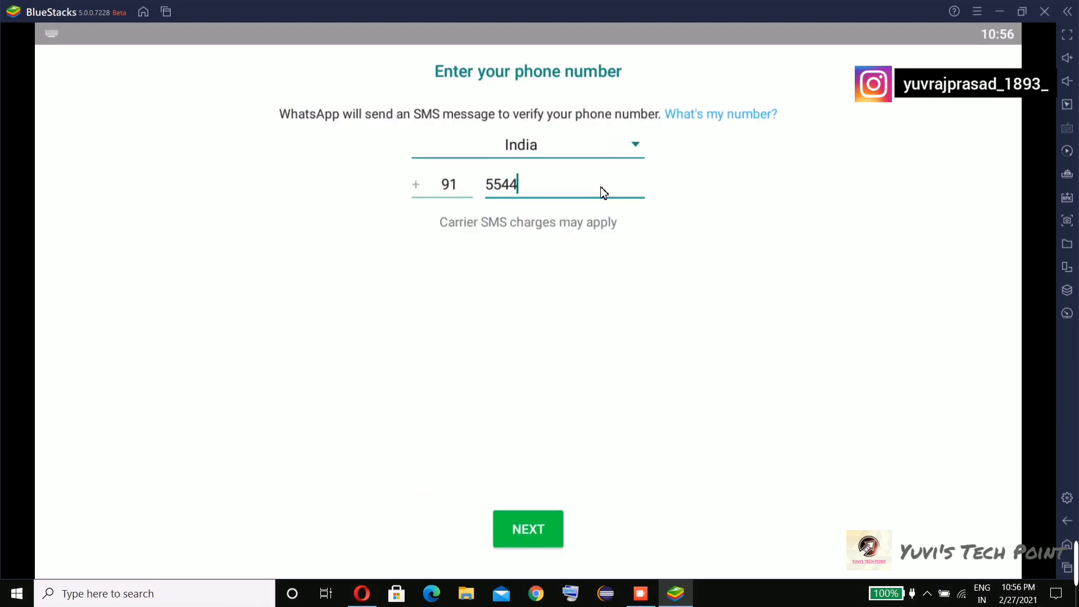
key("BackSpace")
key("BackSpace")
key("BackSpace")
key("BackSpace")
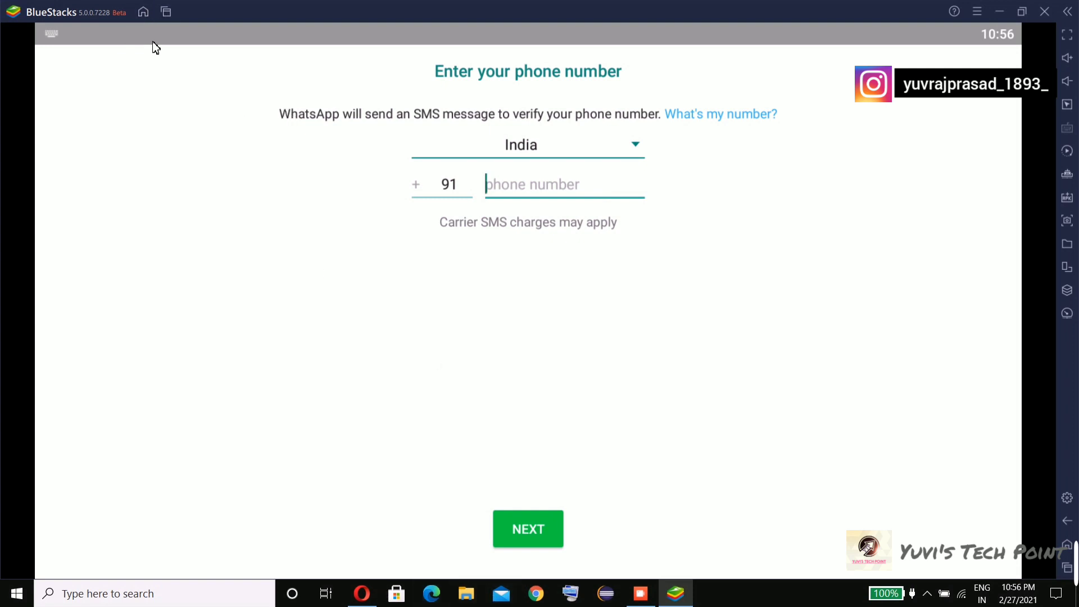
Step: Leave WhatsApp for the BlueStacks home screen, test launching it from there and return to the home screen
left_click(144, 14)
left_click(439, 129)
left_click(143, 13)
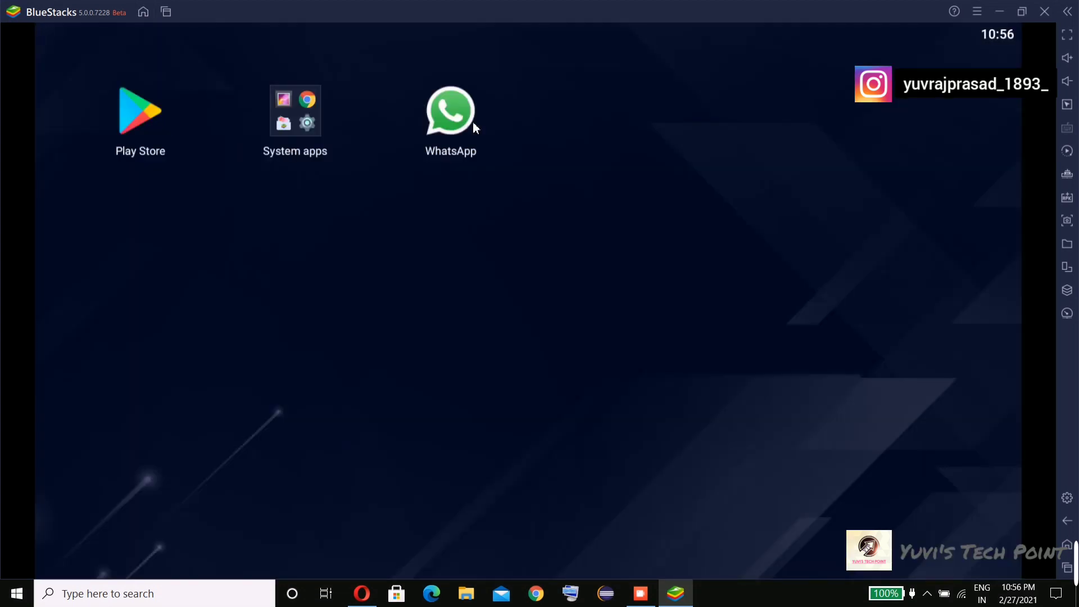
left_click(448, 110)
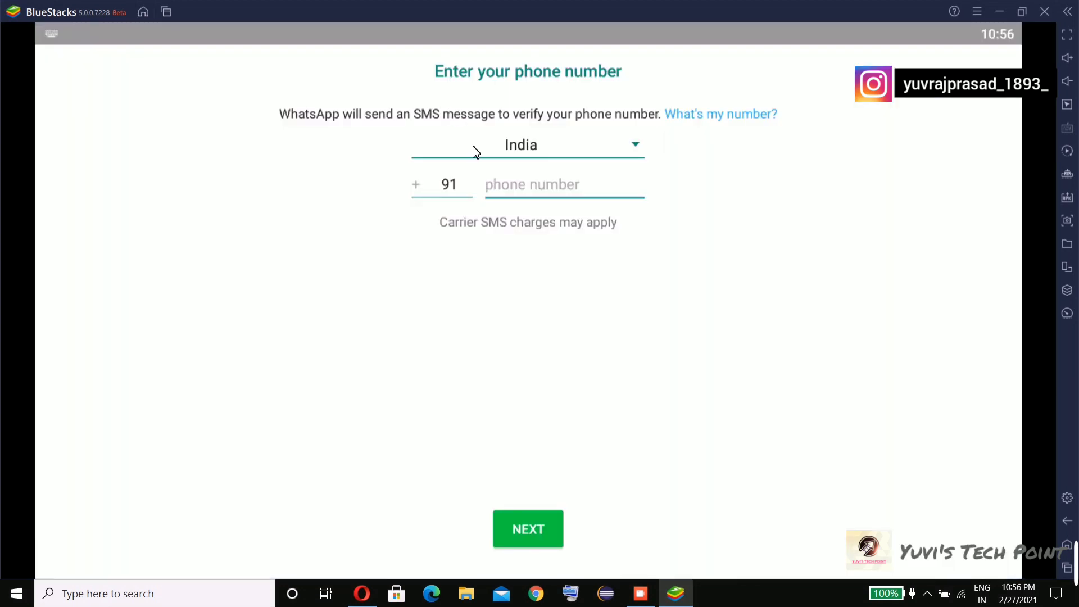
left_click(143, 12)
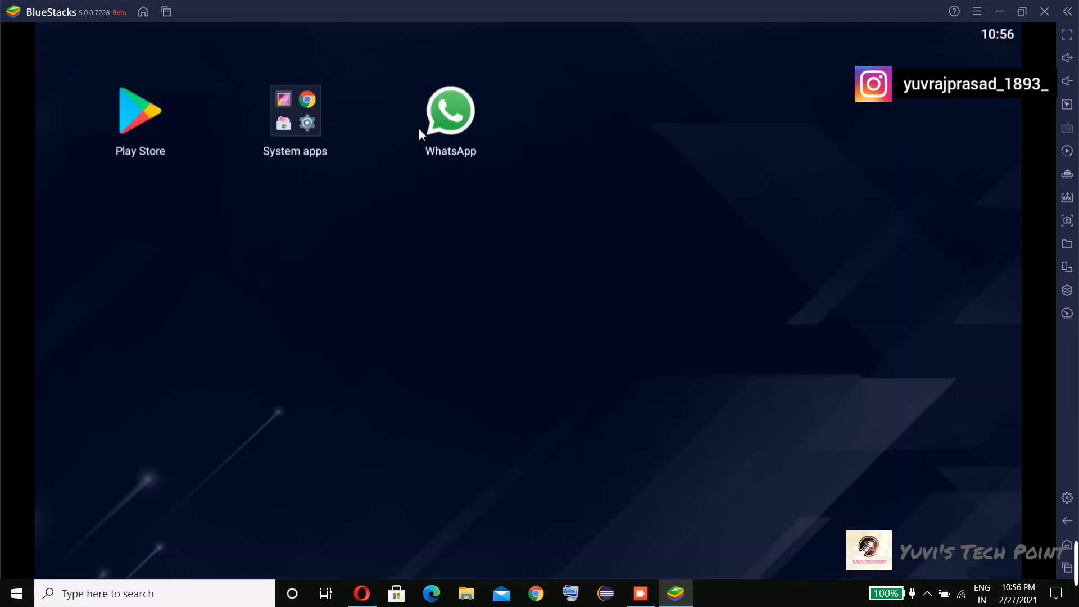
Step: Uninstall WhatsApp from the BlueStacks home screen and confirm its removal
left_click(444, 119)
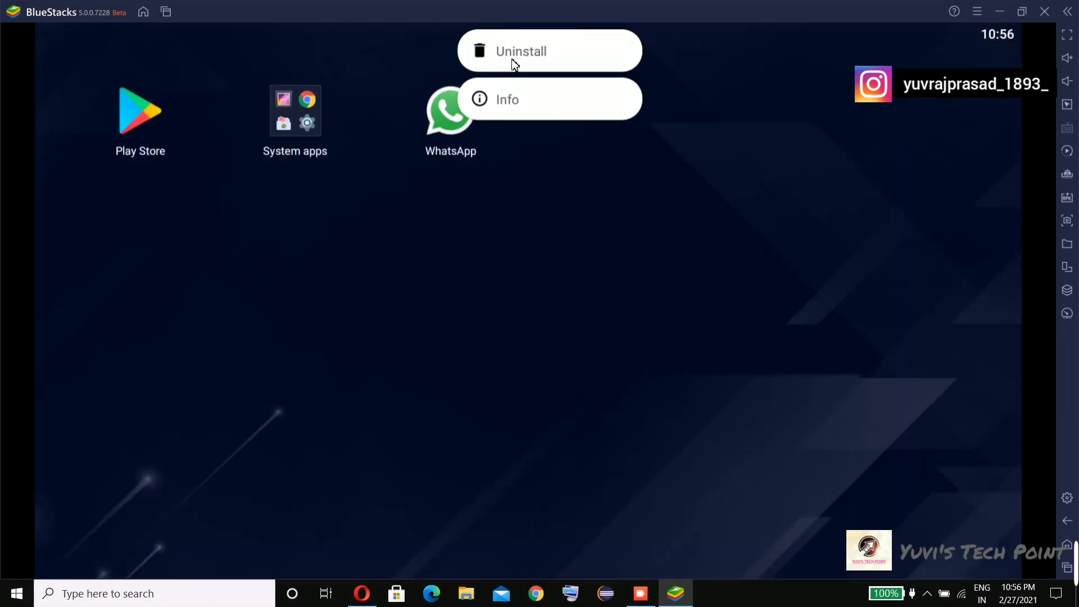
left_click(512, 61)
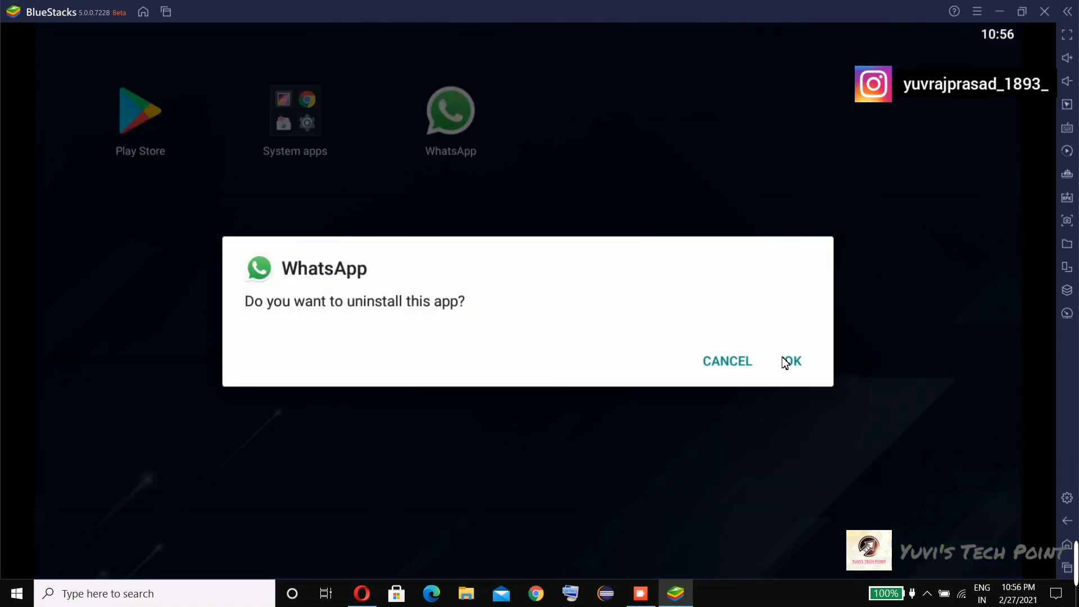
left_click(793, 361)
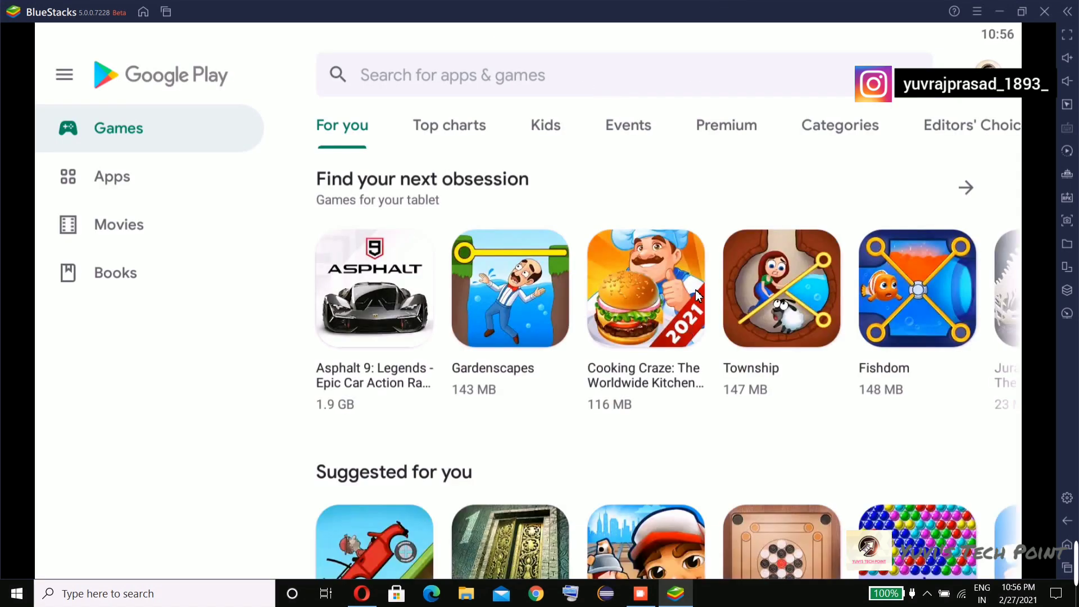
Step: Browse the recommended games on the Google Play main page and return to the BlueStacks home screen
scroll(877, 276, "down", 3)
scroll(877, 276, "up", 3)
left_click(143, 12)
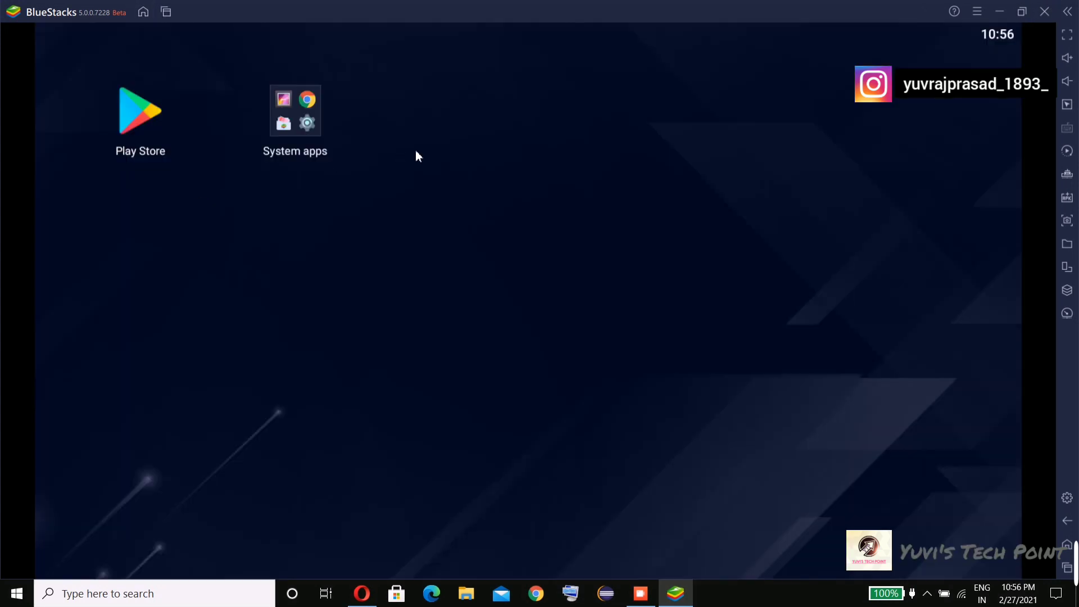